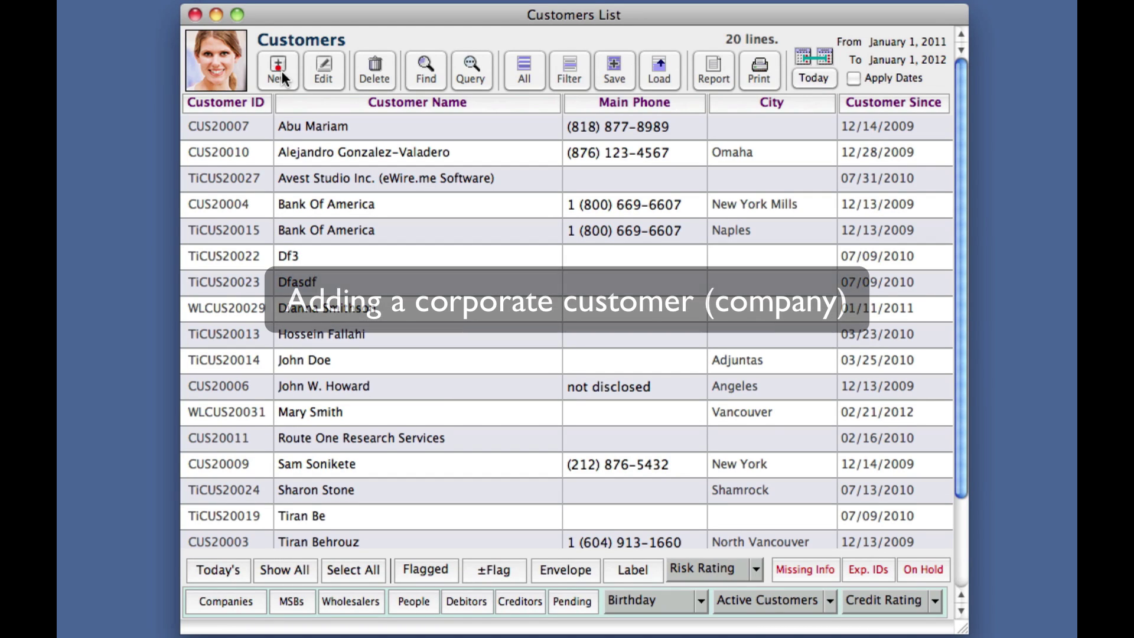
{"action": "left_click", "coordinate": [288, 76]}
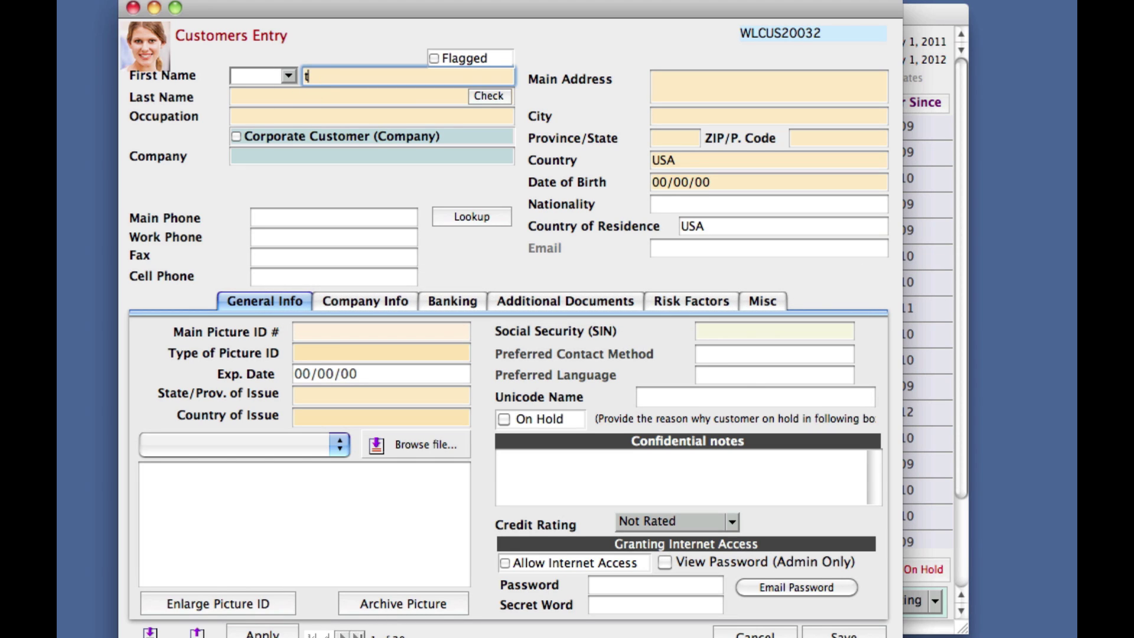
{"action": "key", "text": "Tab"}
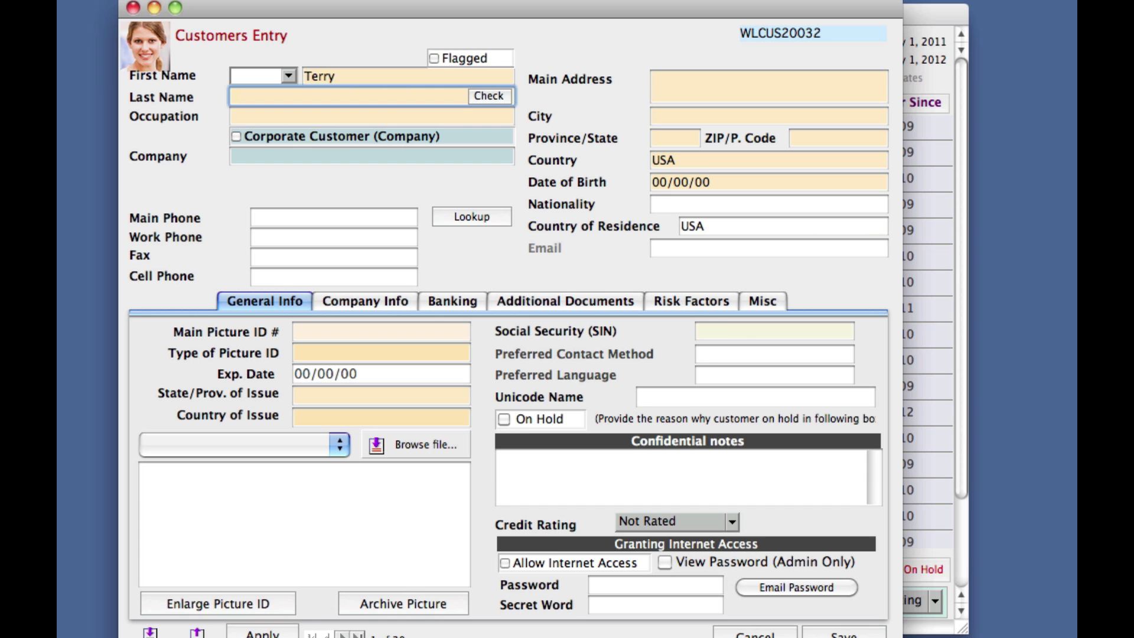
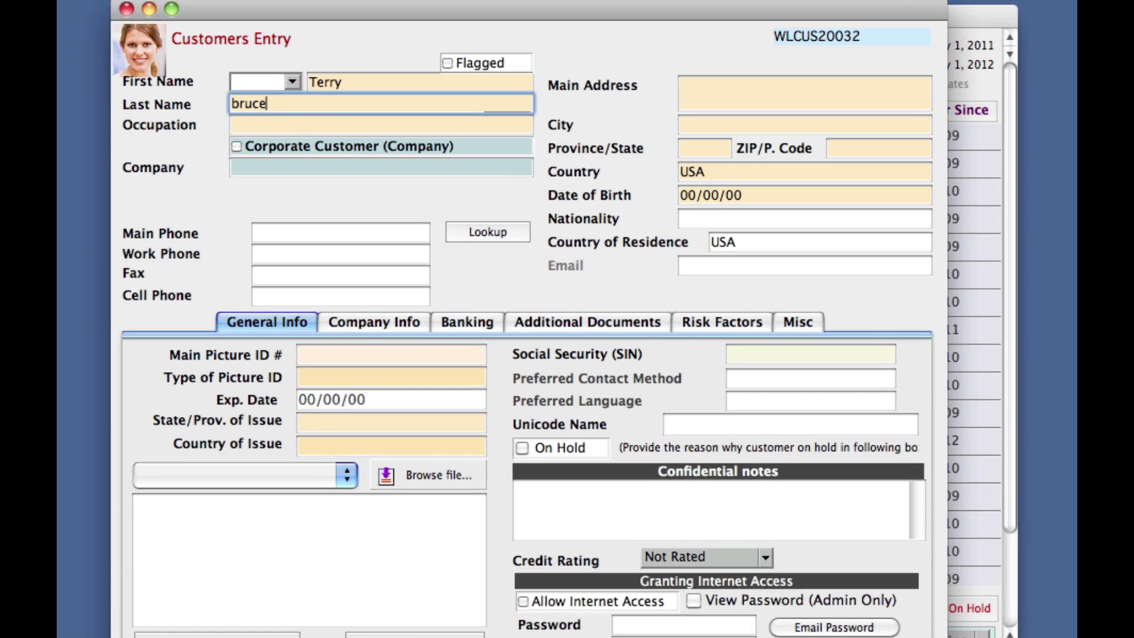
{"action": "key", "text": "Tab"}
{"action": "type", "text": "tell"}
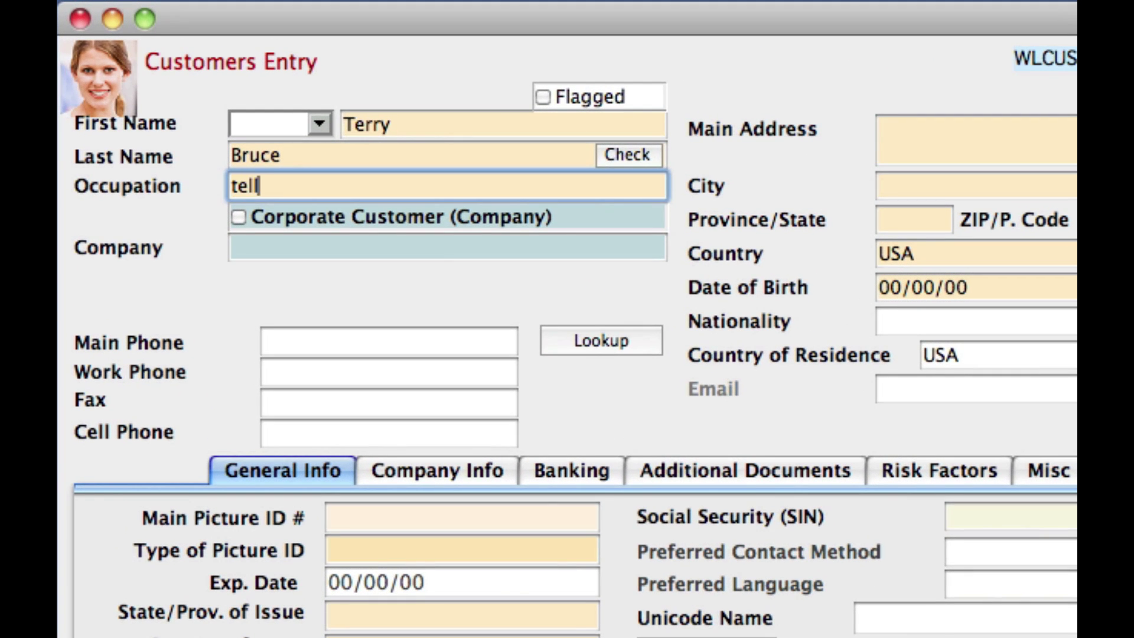
{"action": "type", "text": "er"}
{"action": "key", "text": "Tab"}
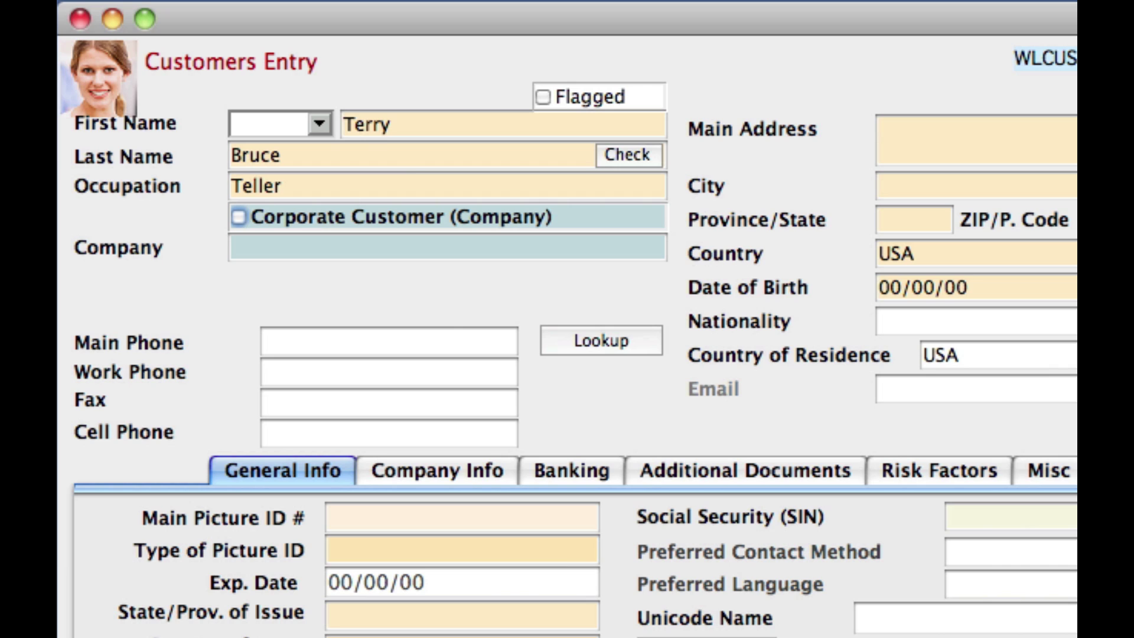
Flag the record as corporate customer Usa Exchange, marked wholesaler or bank and MSB.
{"action": "left_click", "coordinate": [240, 216]}
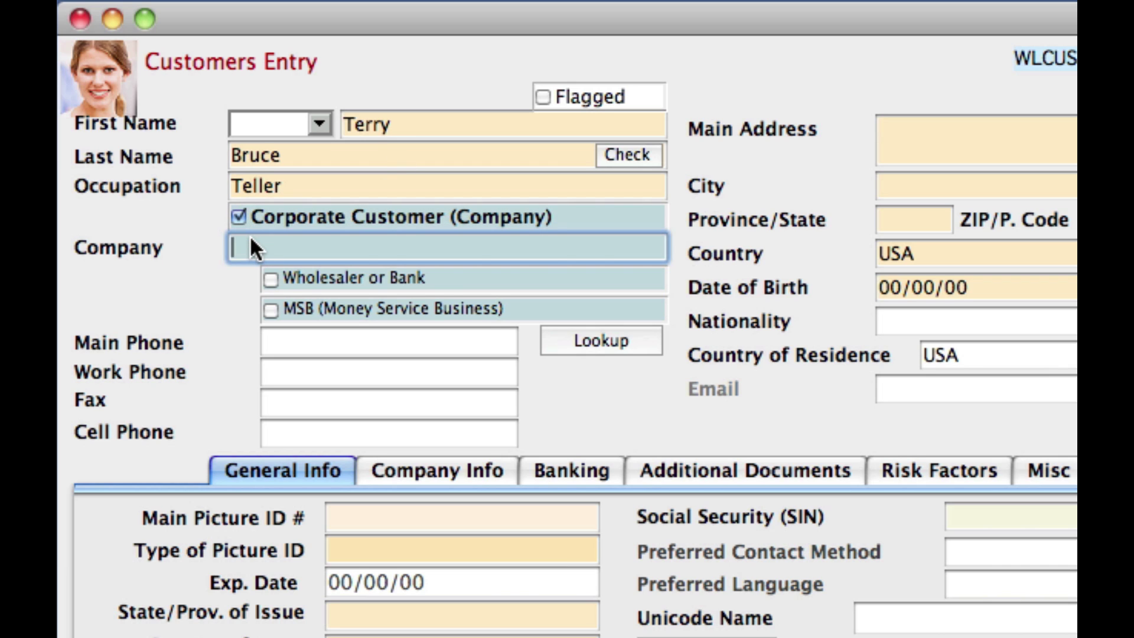
{"action": "type", "text": "usa e"}
{"action": "type", "text": "xchange"}
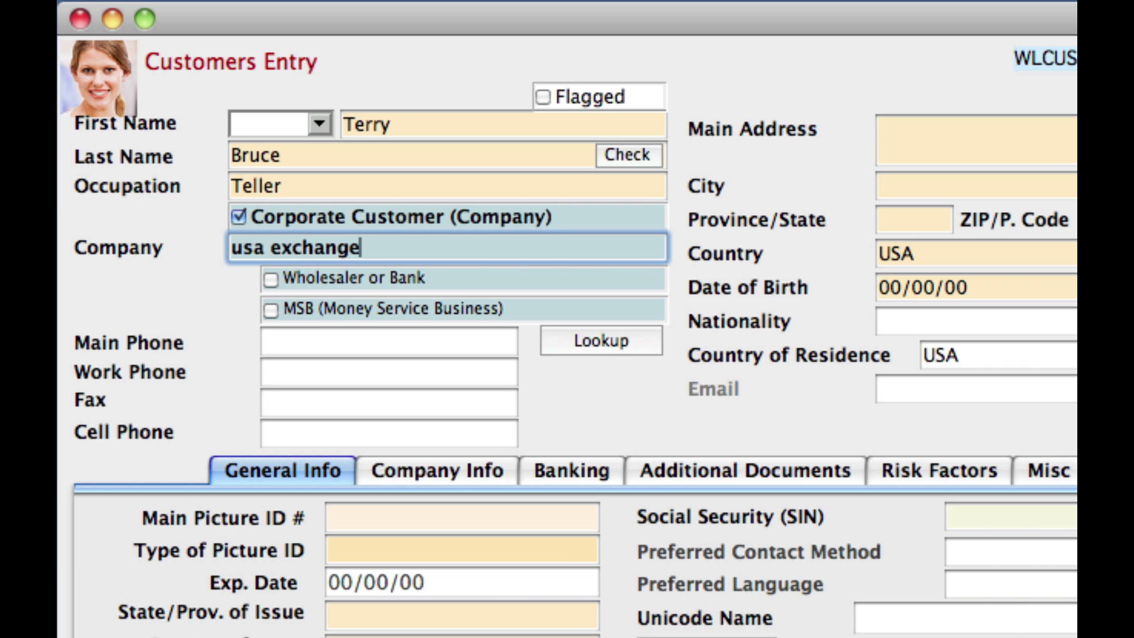
{"action": "left_click", "coordinate": [268, 278]}
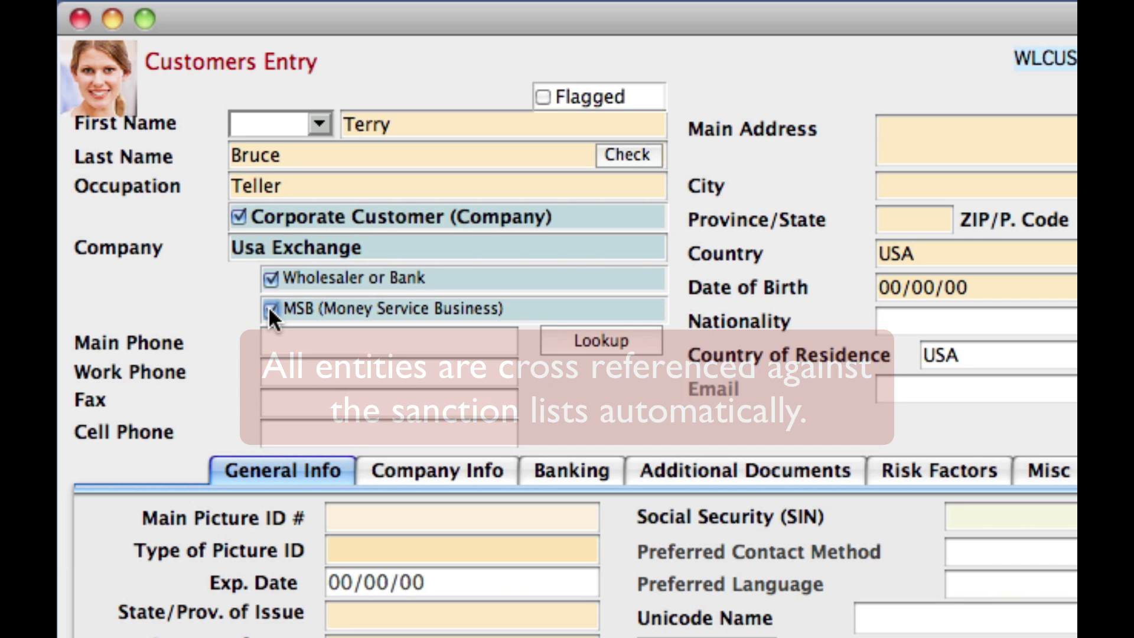
{"action": "left_click", "coordinate": [301, 345]}
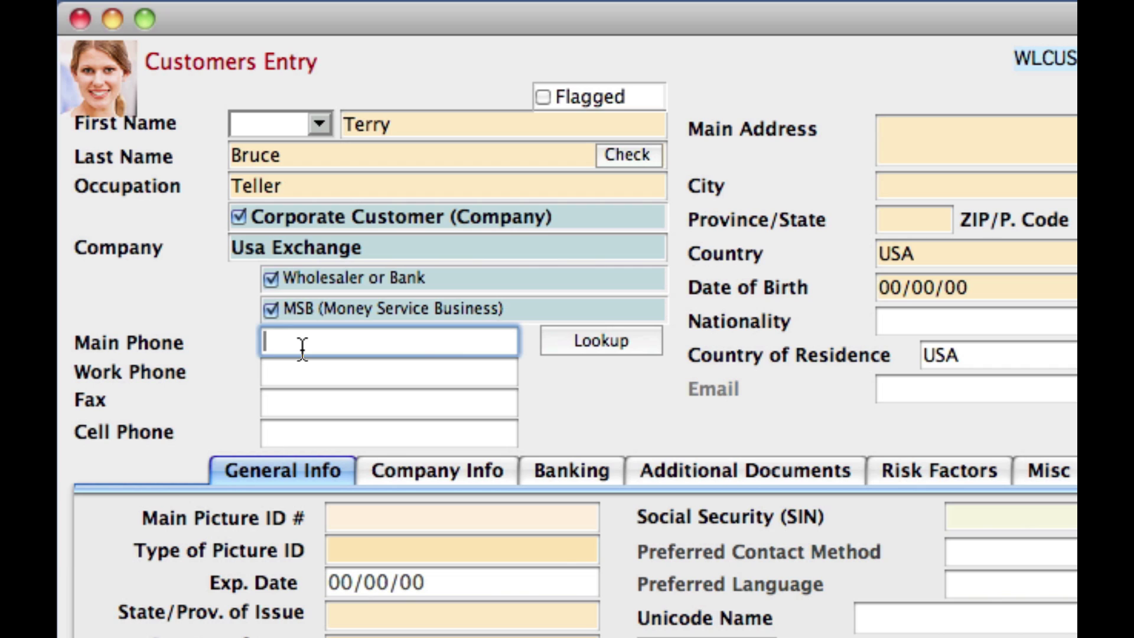
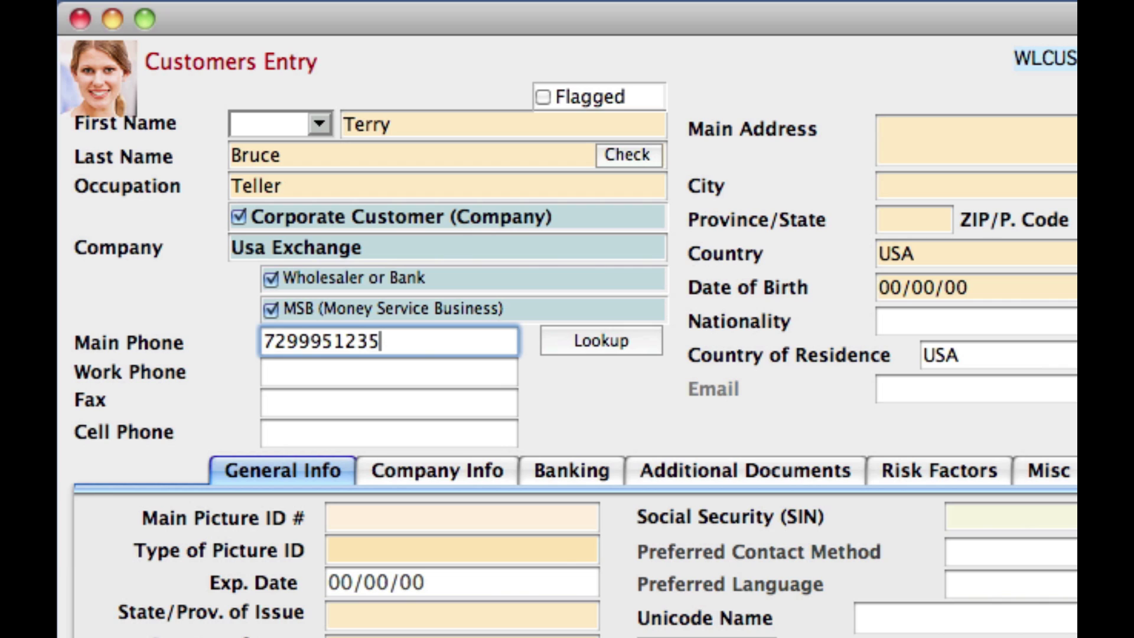
{"action": "key", "text": "Tab"}
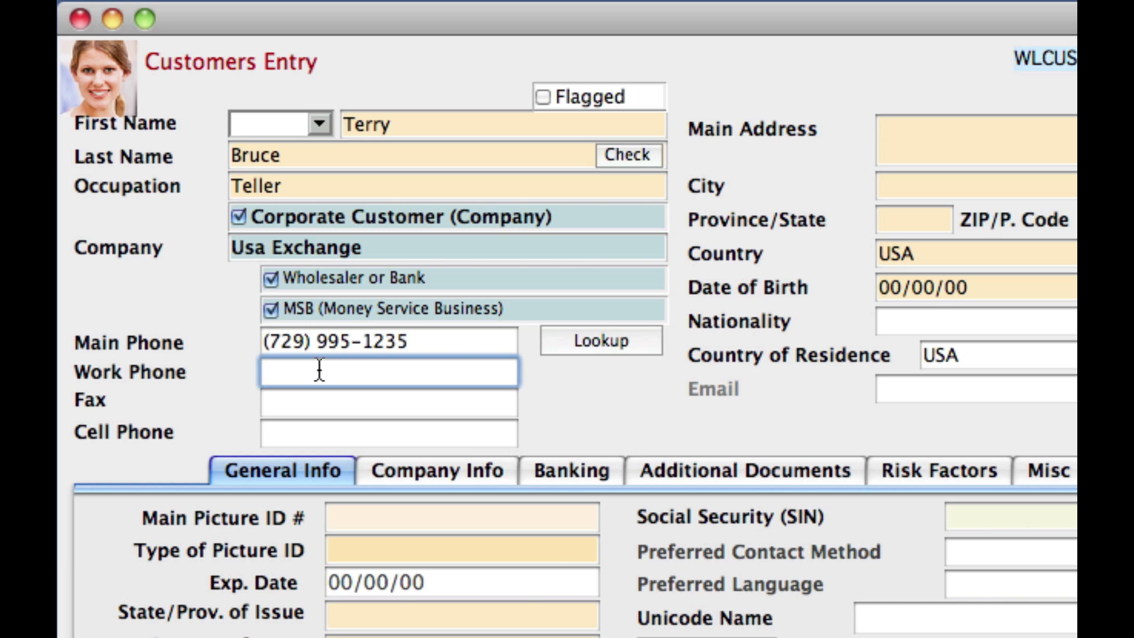
{"action": "key", "text": "Tab"}
{"action": "key", "text": "Tab"}
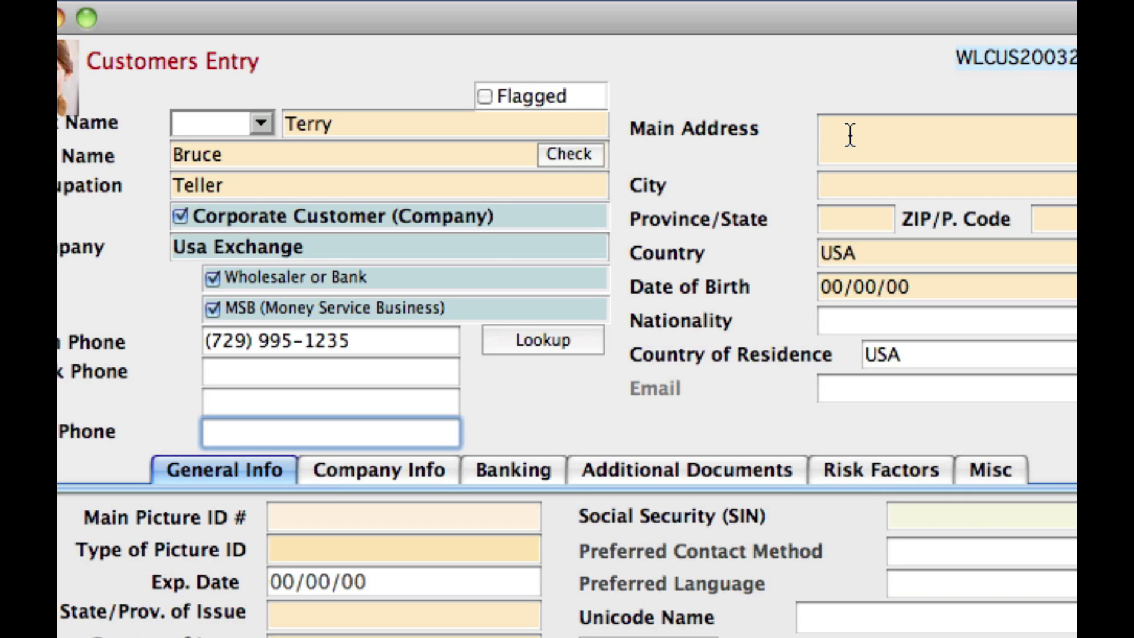
Enter main address 12345 Richmand Rd and look up the city vancouver.
{"action": "left_click", "coordinate": [909, 134]}
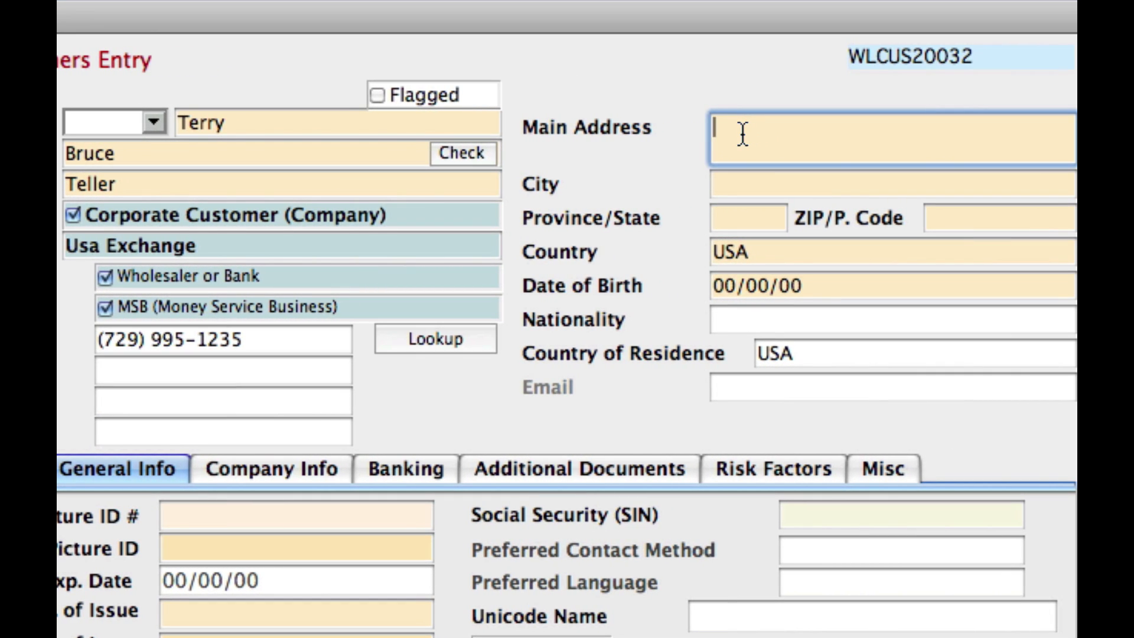
{"action": "type", "text": "12345 "}
{"action": "type", "text": "richmand rd"}
{"action": "key", "text": "Tab"}
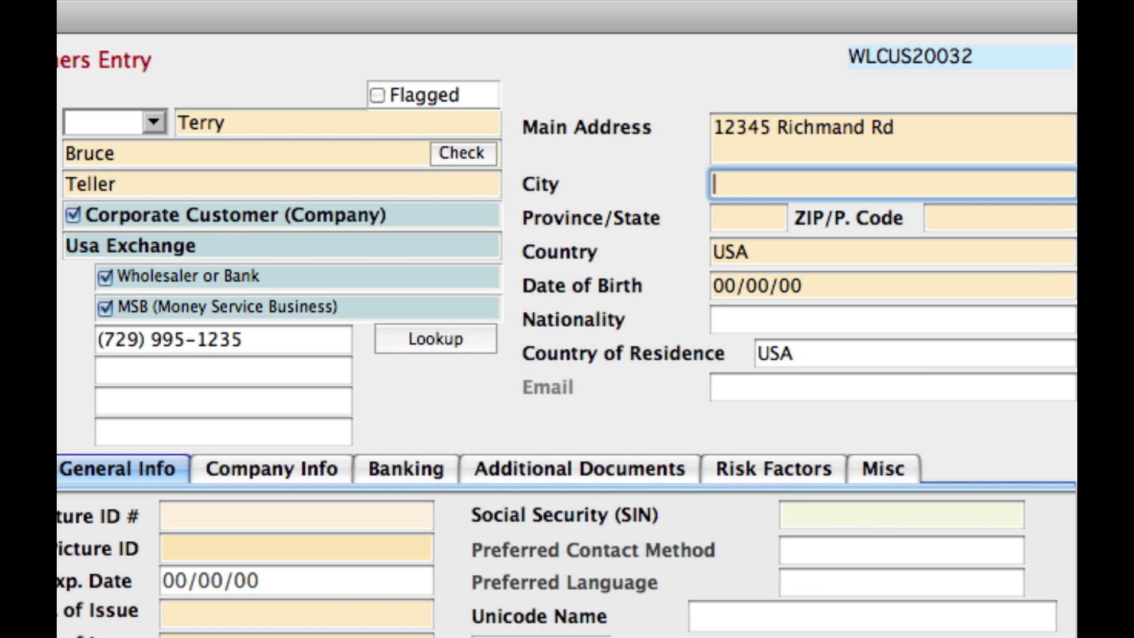
{"action": "type", "text": "van"}
{"action": "type", "text": "couver"}
{"action": "key", "text": "Tab"}
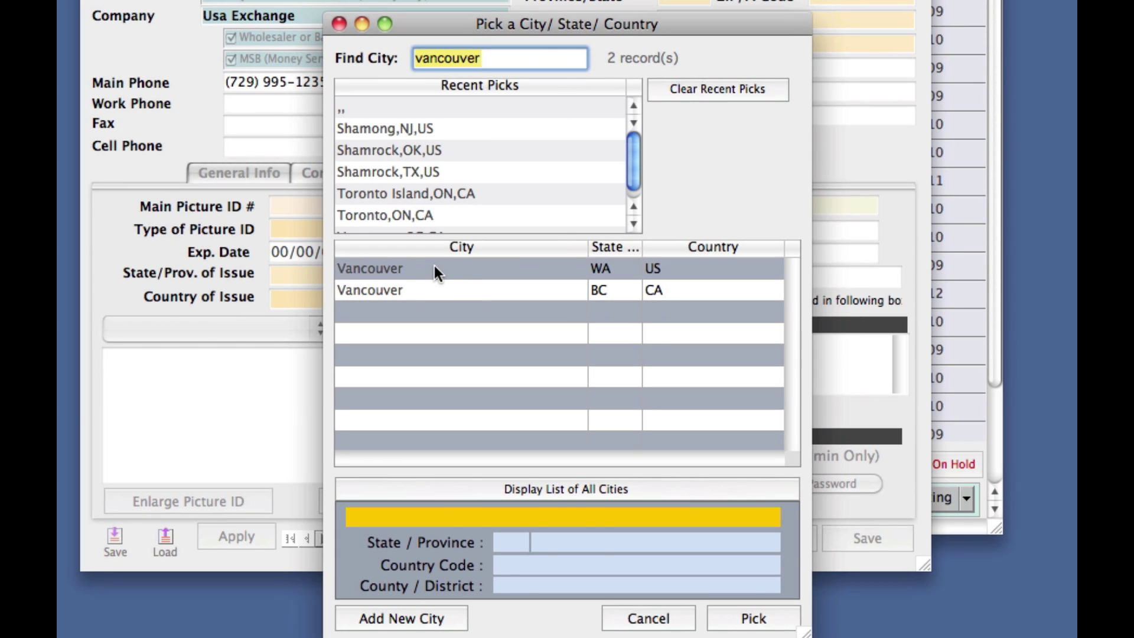
Pick Vancouver, WA, United States from the matching cities.
{"action": "left_click", "coordinate": [435, 269]}
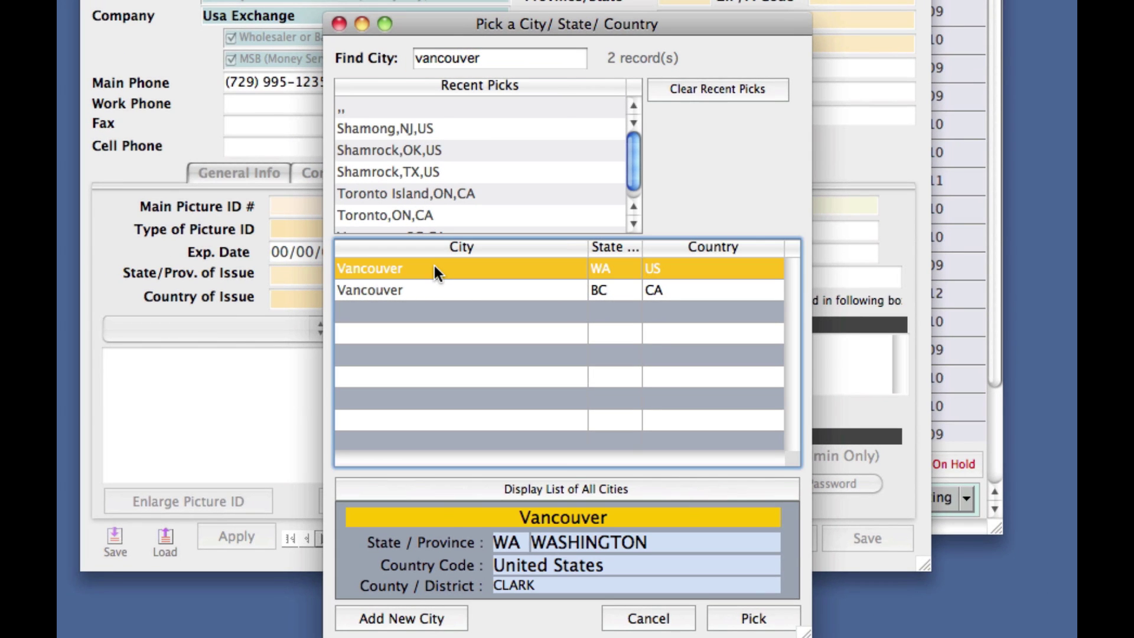
{"action": "left_click", "coordinate": [732, 623]}
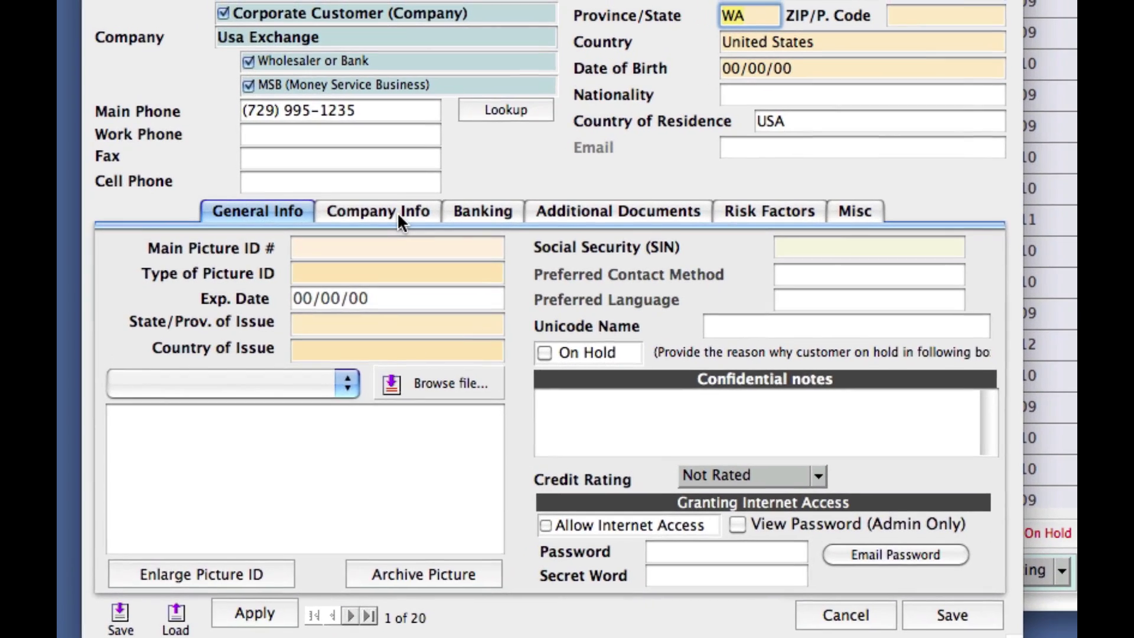
In Company Info, set type of business MSB and incorporation number 123364*5565.
{"action": "left_click", "coordinate": [399, 213]}
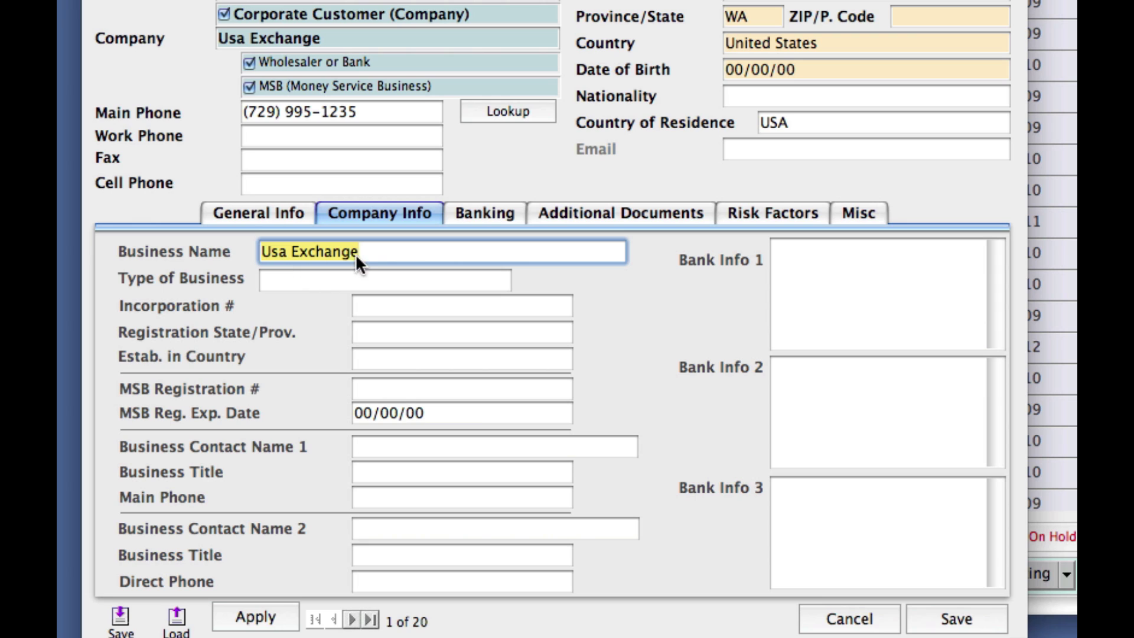
{"action": "left_click", "coordinate": [348, 280]}
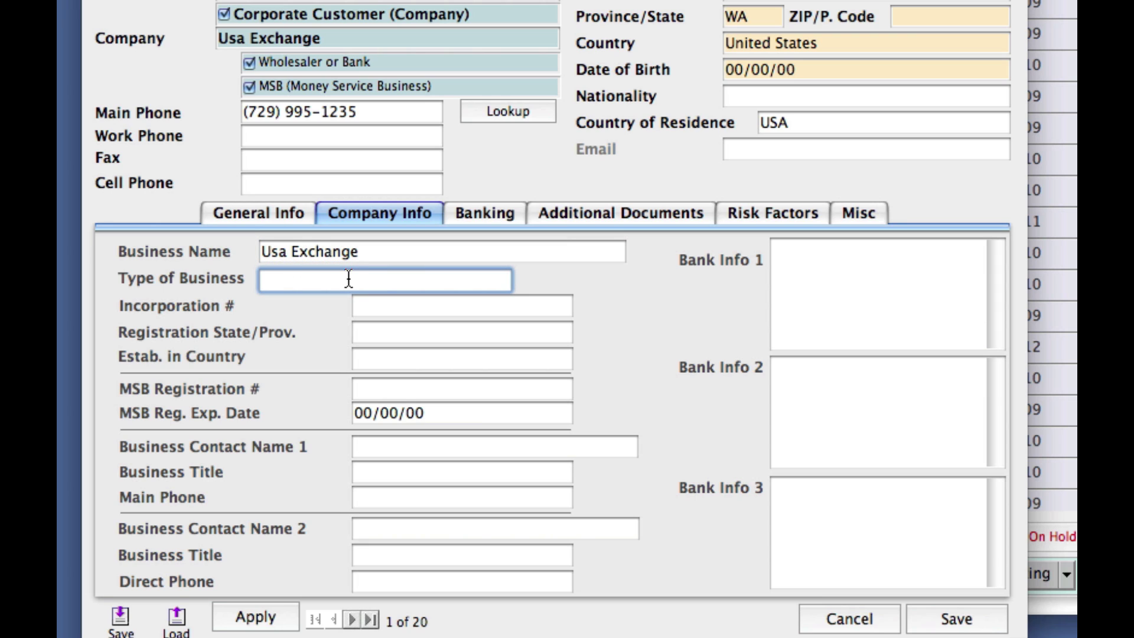
{"action": "key", "text": "Tab"}
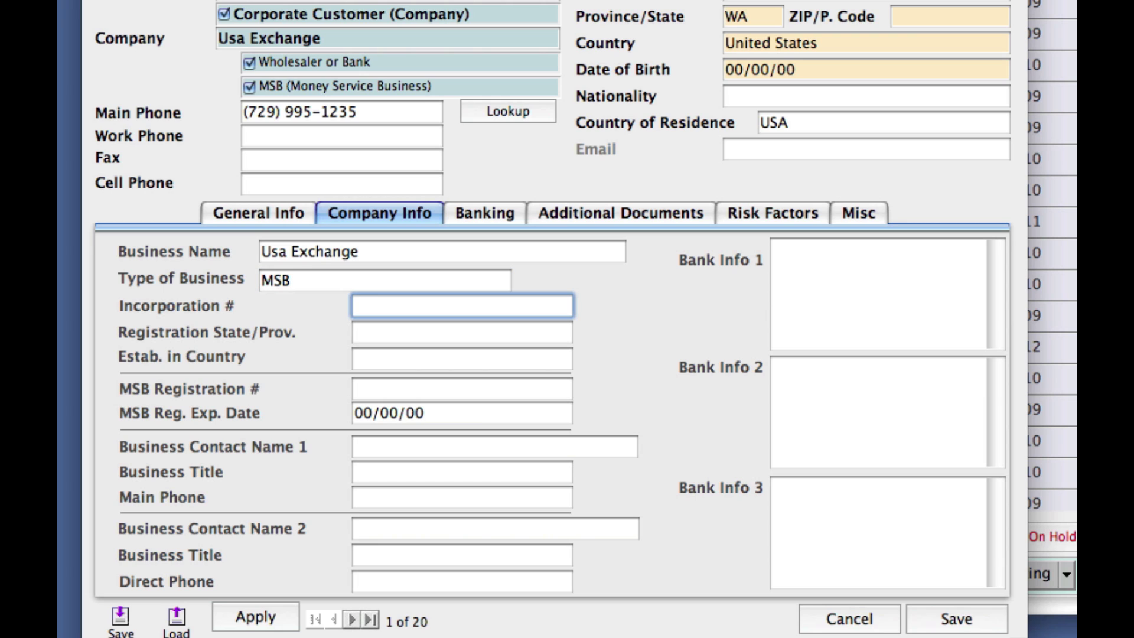
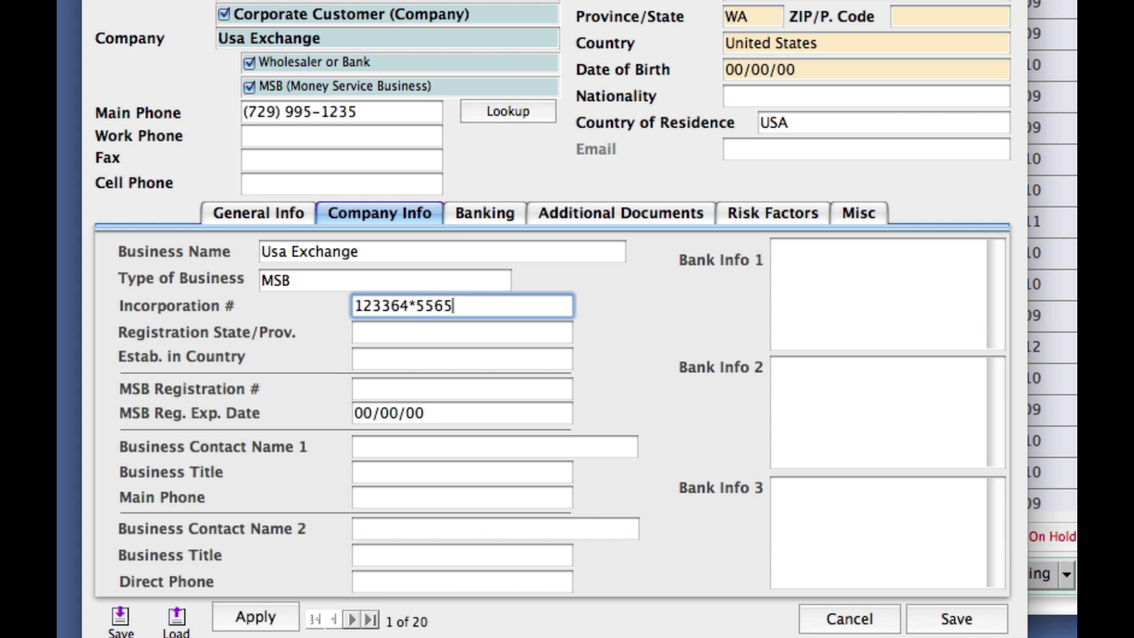
{"action": "key", "text": "super+a"}
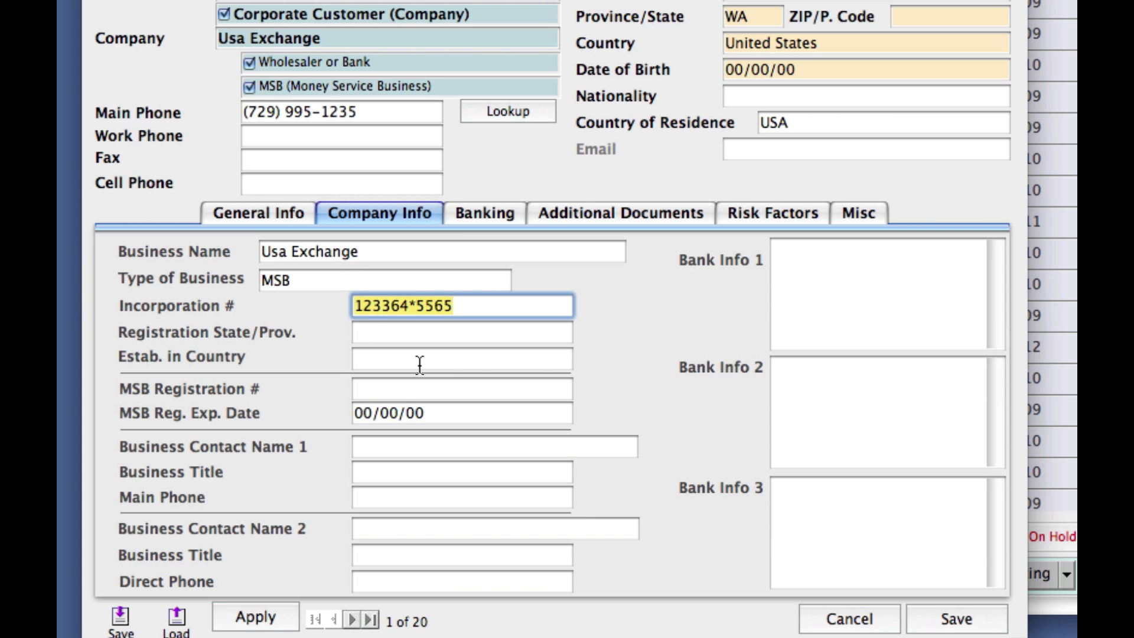